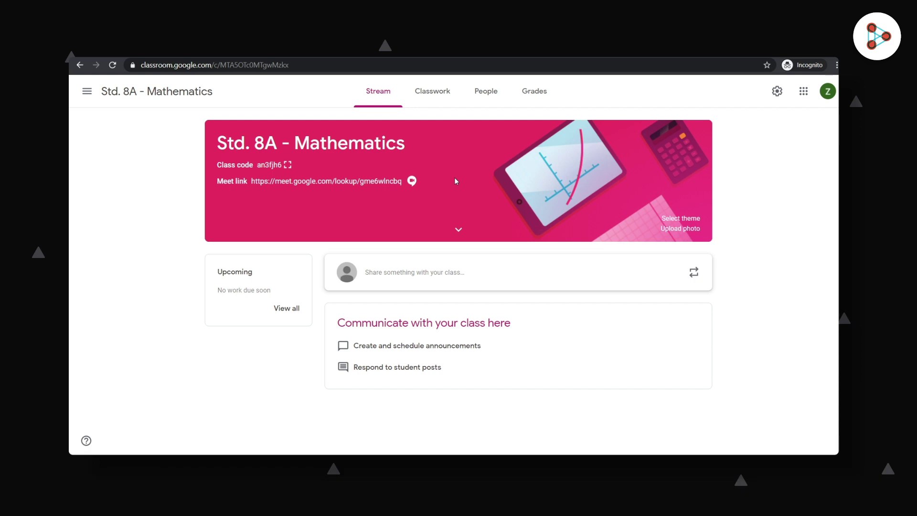
- Add a topic named 'Linear Equations' on the Std. 8A - Mathematics Classwork page
{"action": "left_click", "coordinate": [431, 106]}
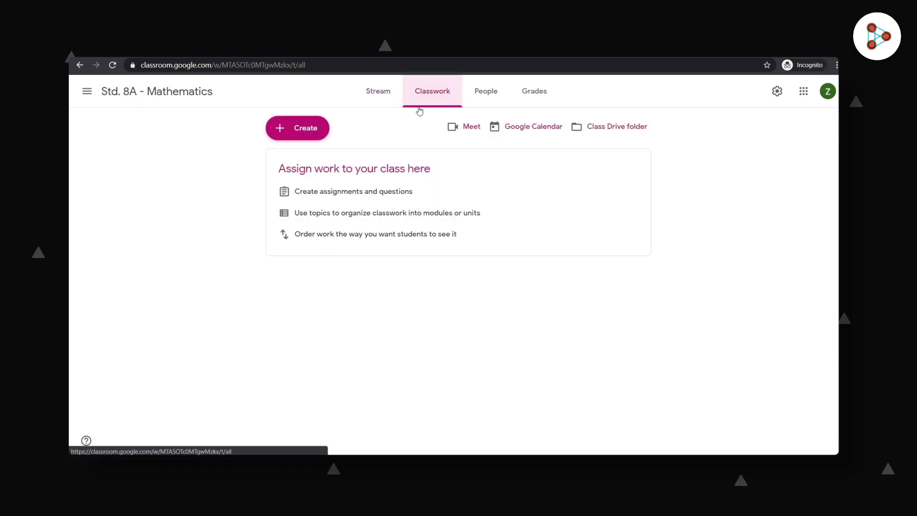
{"action": "left_click", "coordinate": [297, 134]}
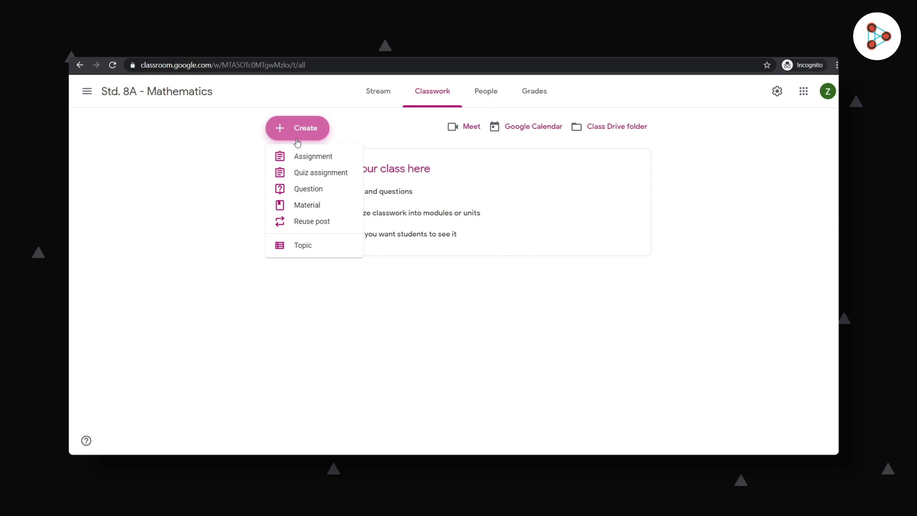
{"action": "left_click", "coordinate": [300, 252]}
{"action": "type", "text": "L"}
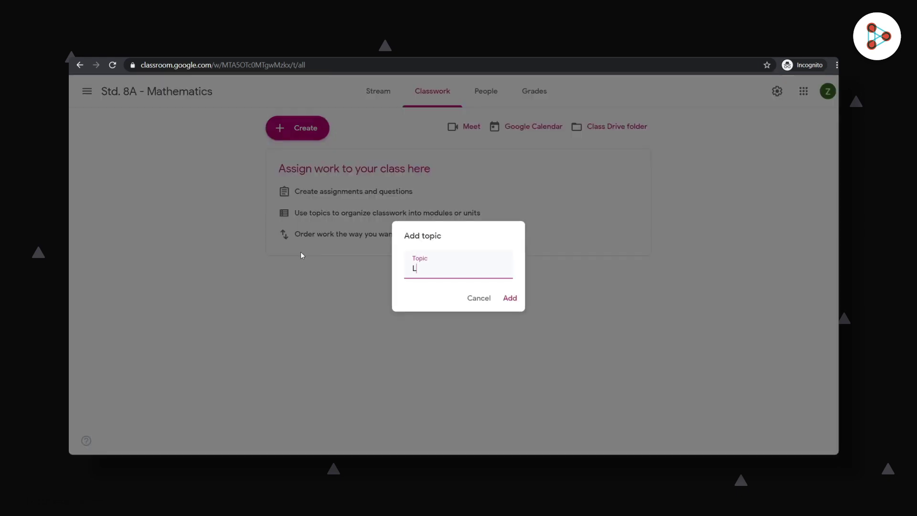
{"action": "type", "text": "inear Equations"}
{"action": "left_click", "coordinate": [510, 299]}
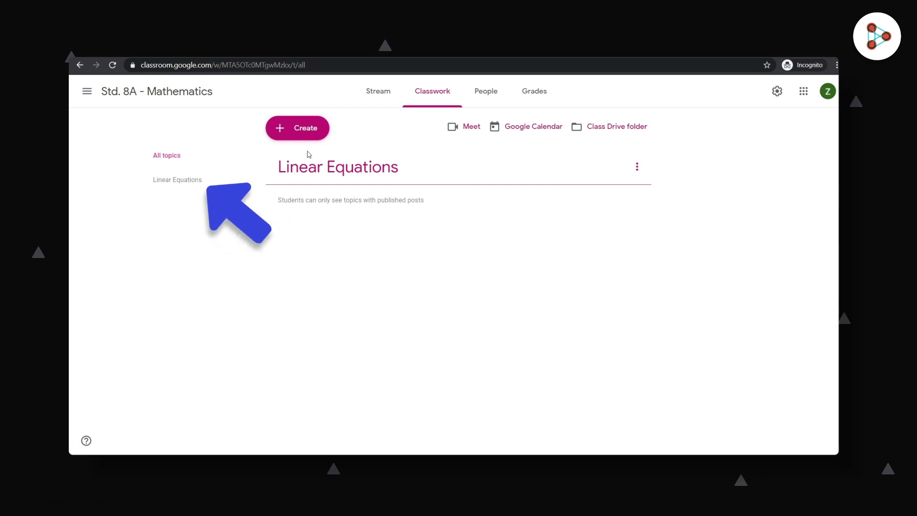
- Create a material titled 'Linear Equations - One Variable' described as explaining how to solve one-variable linear equations
{"action": "left_click", "coordinate": [301, 127]}
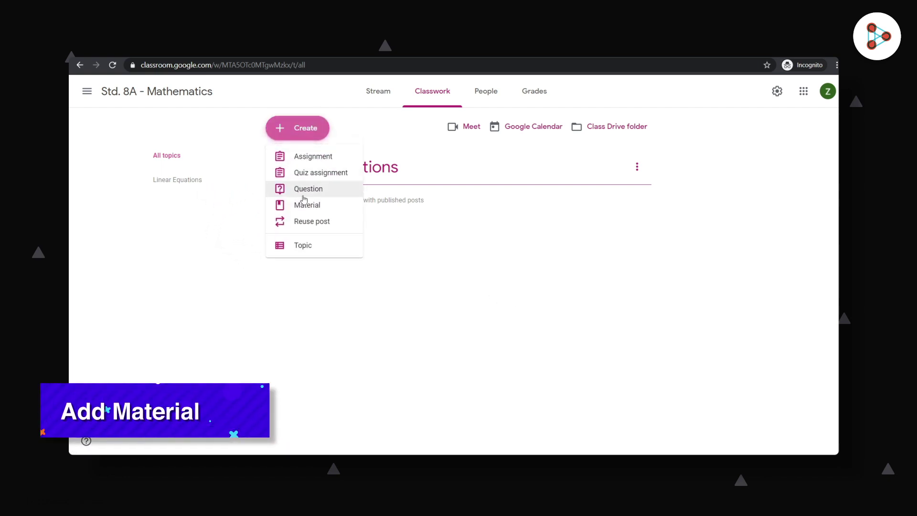
{"action": "left_click", "coordinate": [304, 206]}
{"action": "type", "text": "Linear Equations - "}
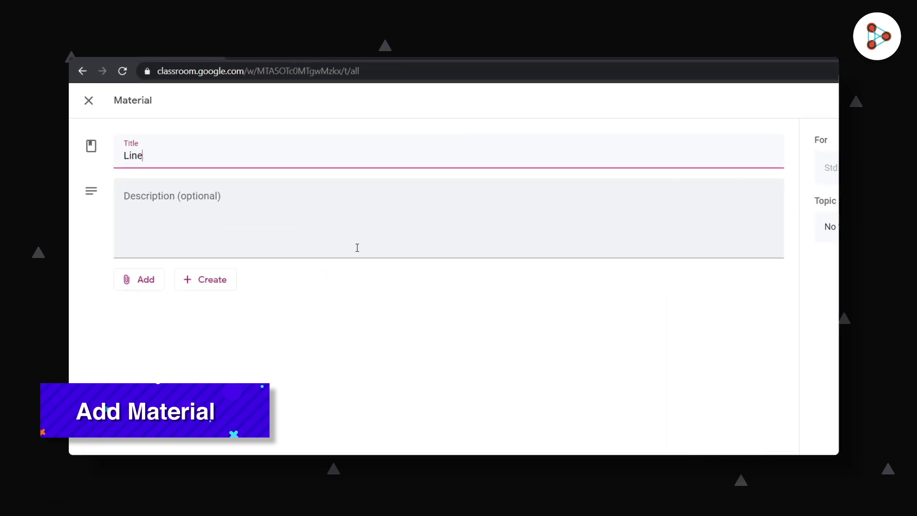
{"action": "type", "text": "One Variable"}
{"action": "left_click", "coordinate": [373, 258]}
{"action": "type", "text": "This"}
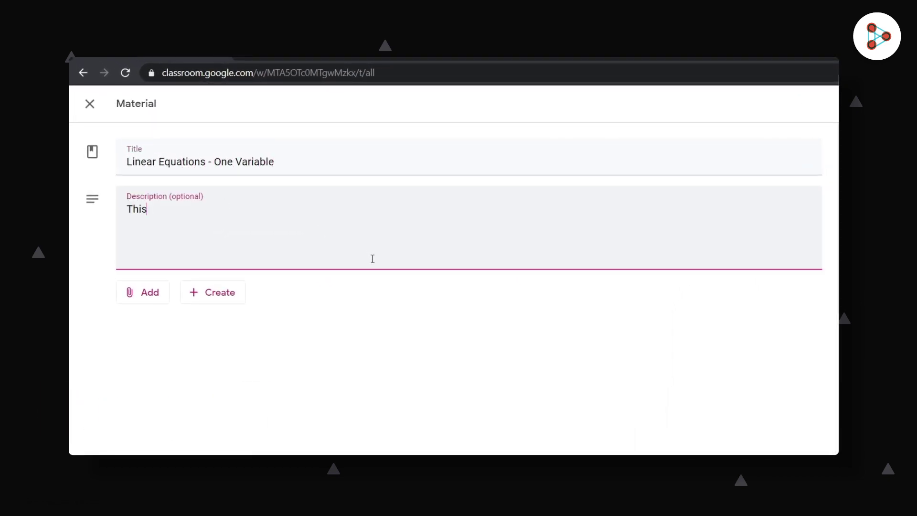
{"action": "type", "text": " material will explain how we can solve Linear Equations in one variable."}
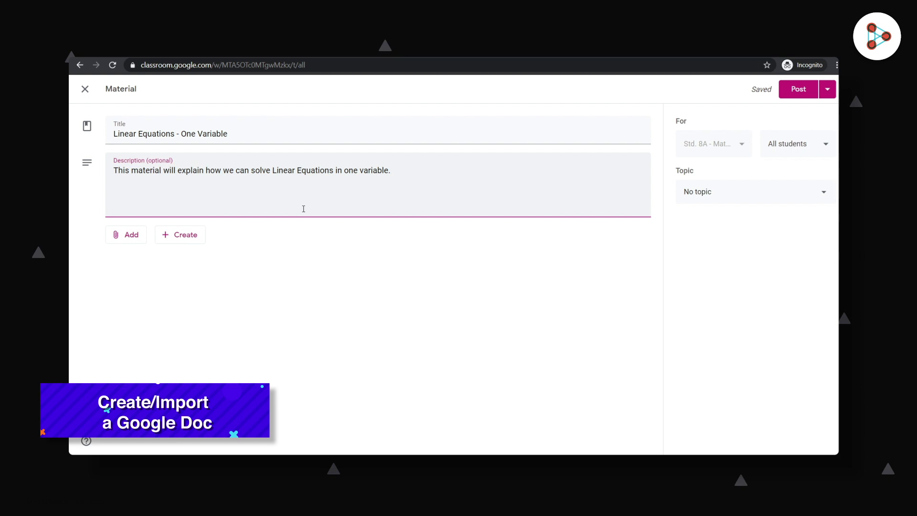
- Attach a new Google Doc to the material and rename it 'Linear Equations - 1'
{"action": "left_click", "coordinate": [184, 245]}
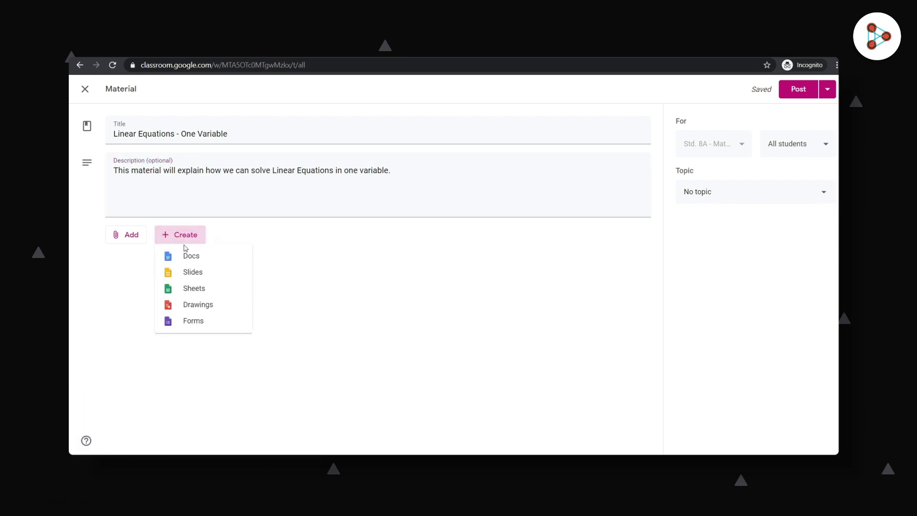
{"action": "left_click", "coordinate": [187, 261]}
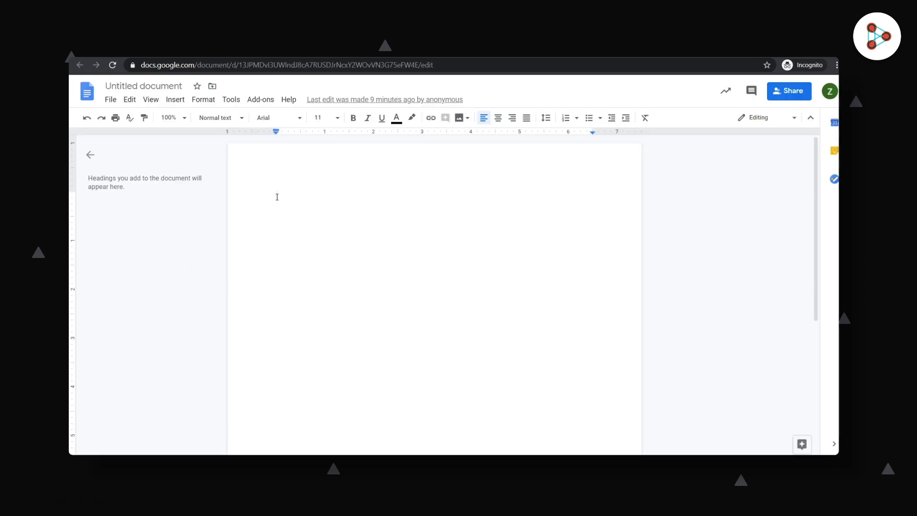
{"action": "left_click", "coordinate": [163, 86]}
{"action": "type", "text": "Linear Equations - 1"}
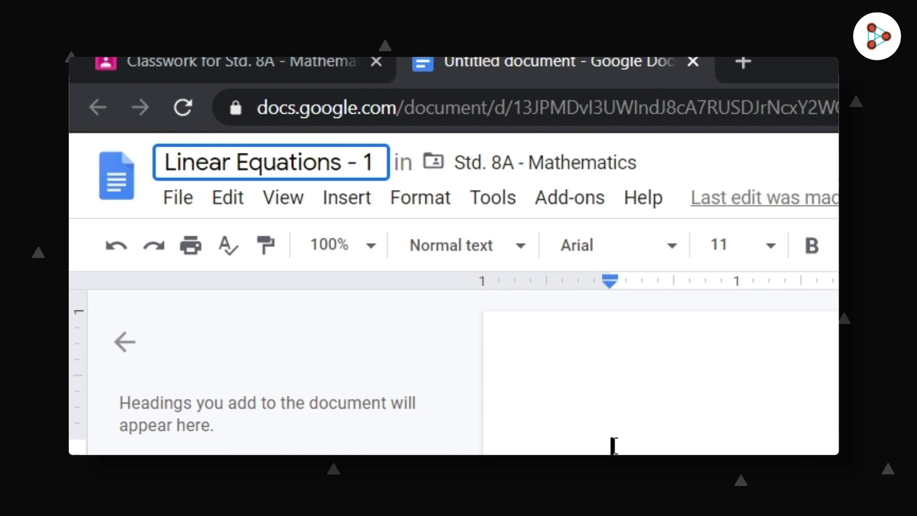
{"action": "key", "text": "Return"}
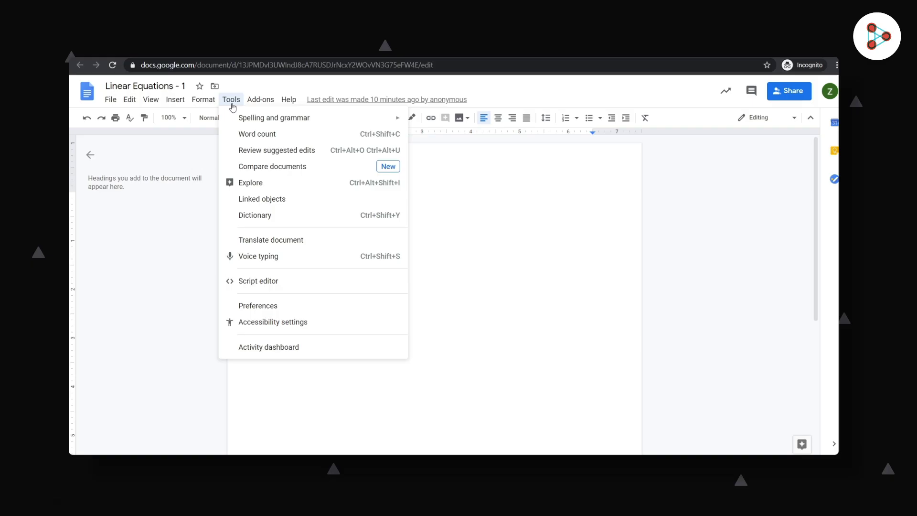
- Use voice typing in English (India) to dictate 'An equation says that two things are equal.'
{"action": "left_click", "coordinate": [276, 196]}
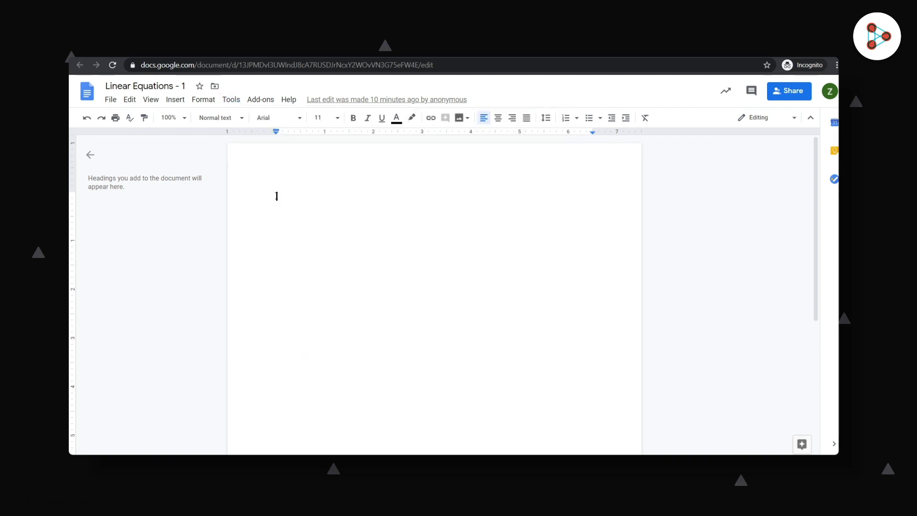
{"action": "left_click", "coordinate": [233, 101]}
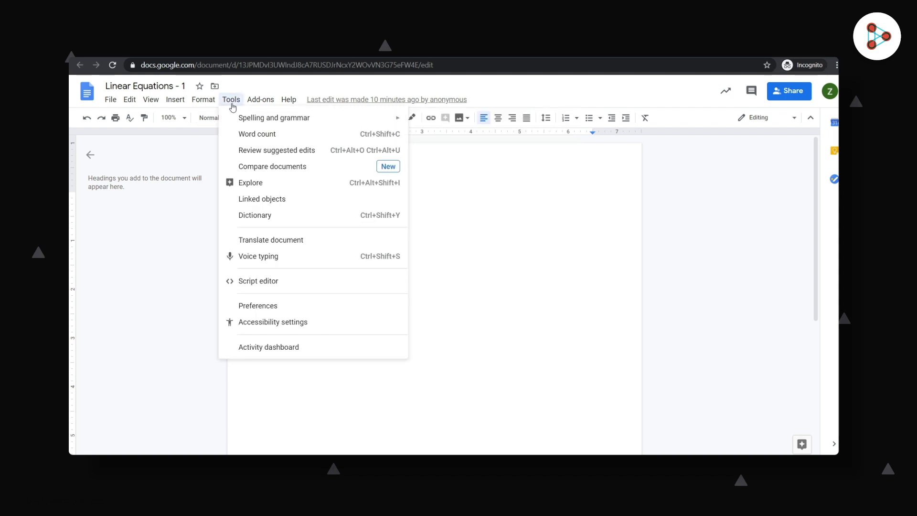
{"action": "left_click", "coordinate": [241, 257]}
{"action": "left_click", "coordinate": [141, 174]}
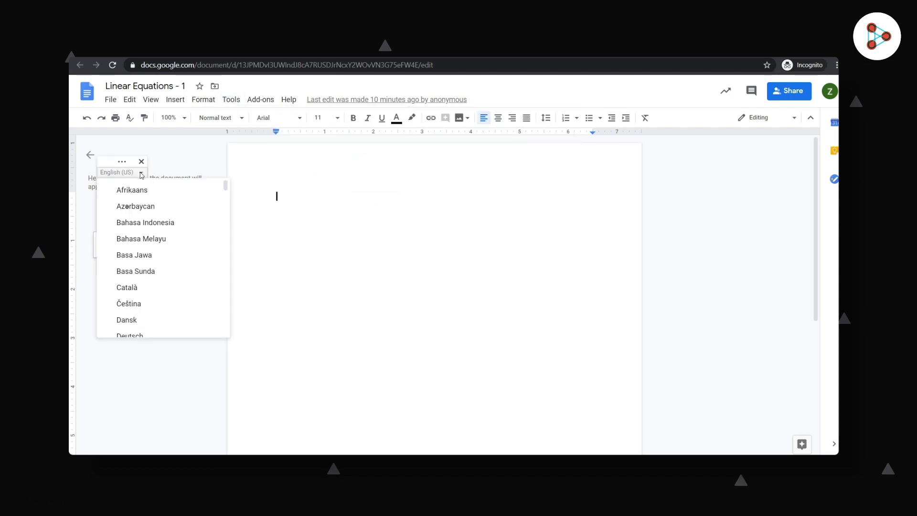
{"action": "scroll", "coordinate": [133, 215], "scroll_direction": "down", "scroll_amount": 3}
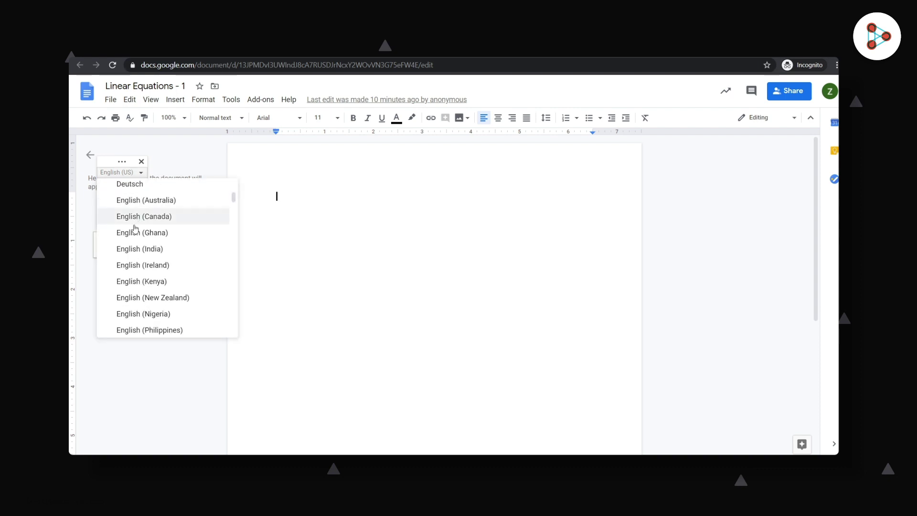
{"action": "left_click", "coordinate": [128, 248]}
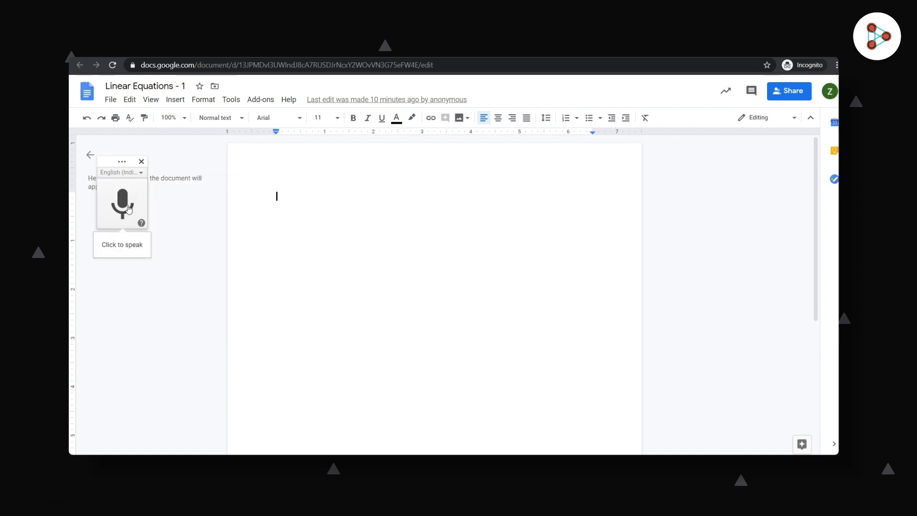
{"action": "left_click", "coordinate": [128, 208]}
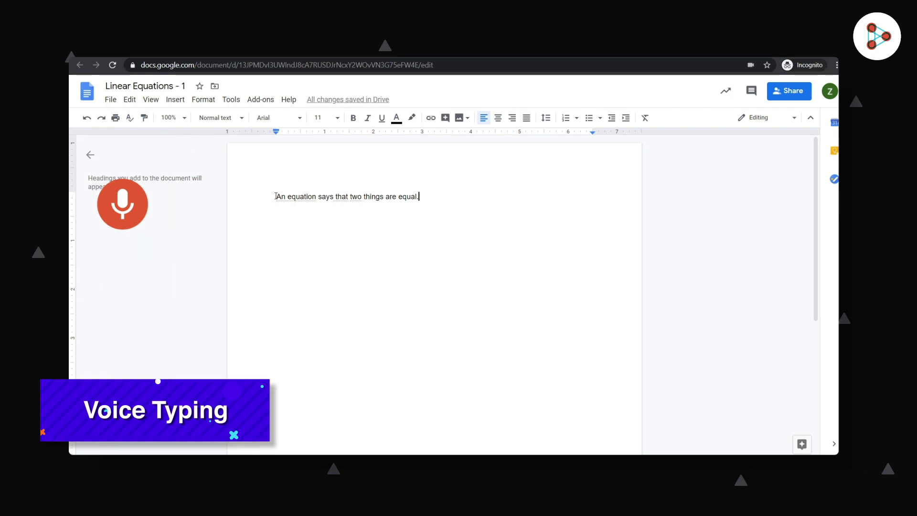
{"action": "left_click", "coordinate": [129, 203]}
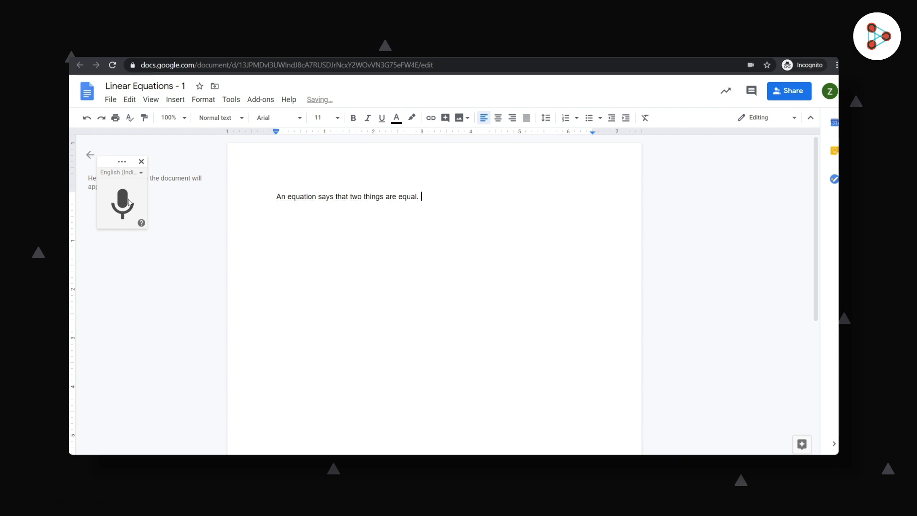
- Browse the Insert menu's image source options without adding an image
{"action": "left_click", "coordinate": [185, 103]}
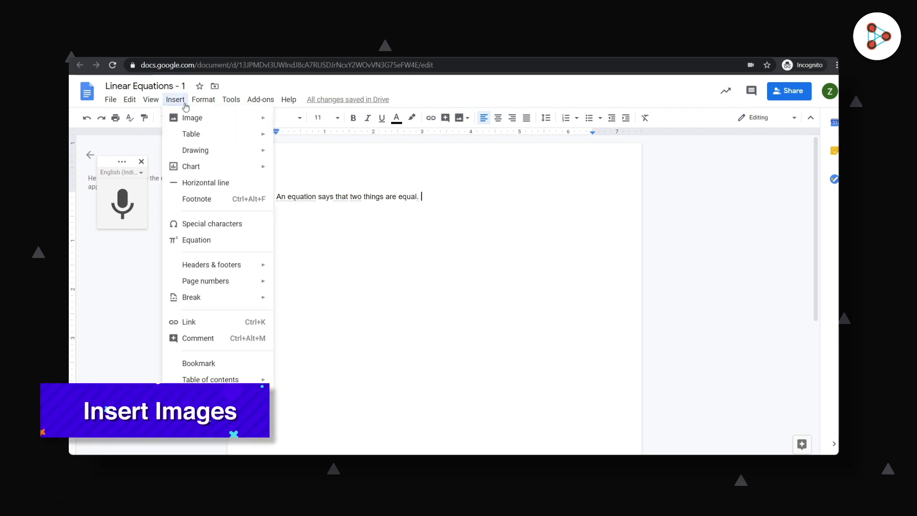
{"action": "left_click", "coordinate": [262, 119]}
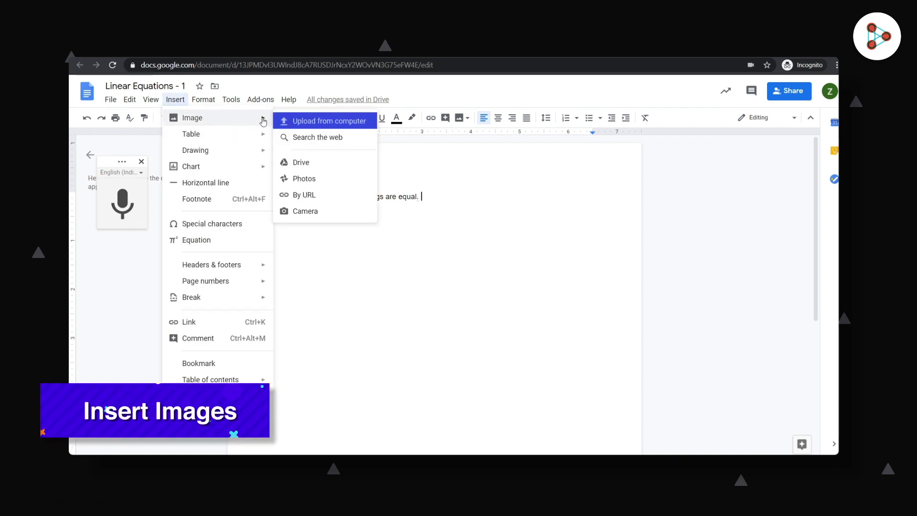
{"action": "key", "text": "Down"}
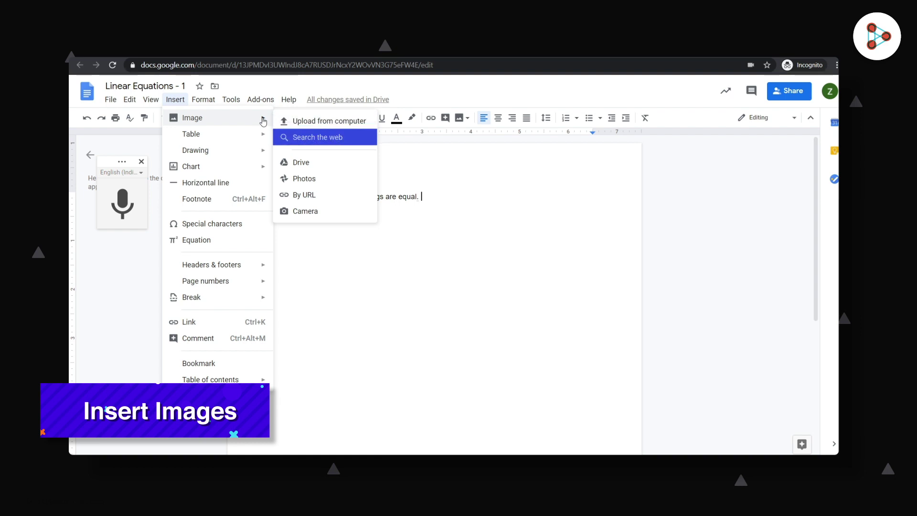
{"action": "key", "text": "Return"}
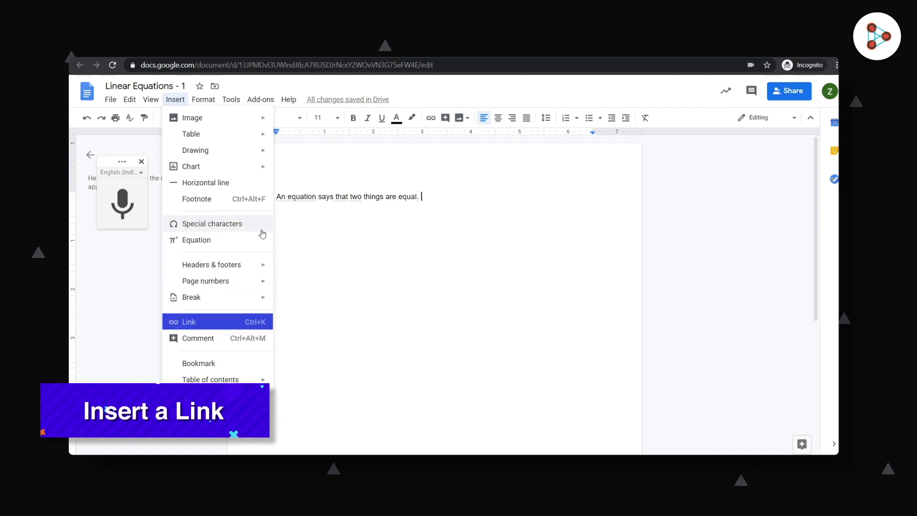
{"action": "left_click", "coordinate": [261, 325]}
{"action": "type", "text": "https://dontmemorise.com"}
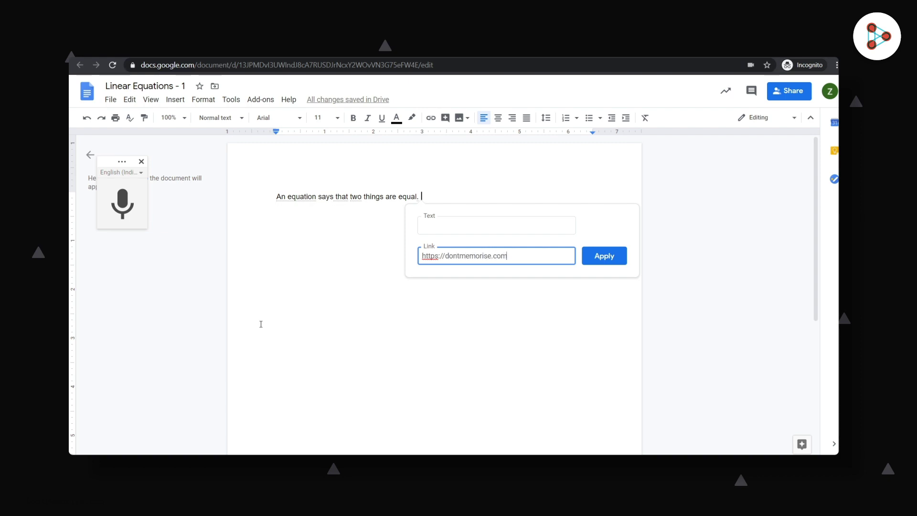
{"action": "left_click", "coordinate": [604, 258]}
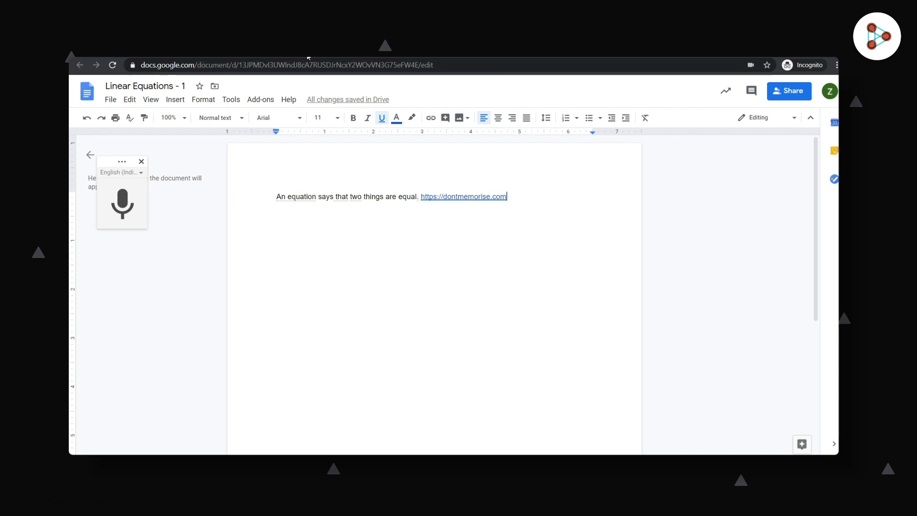
{"action": "key", "text": "ctrl+shift+Tab"}
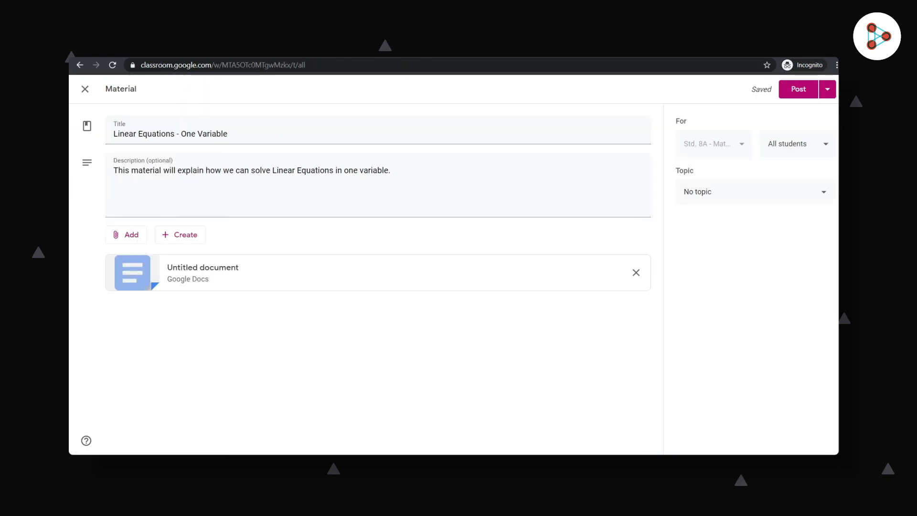
- Reload the material page and file the material under the Linear Equations topic
{"action": "left_click", "coordinate": [113, 68]}
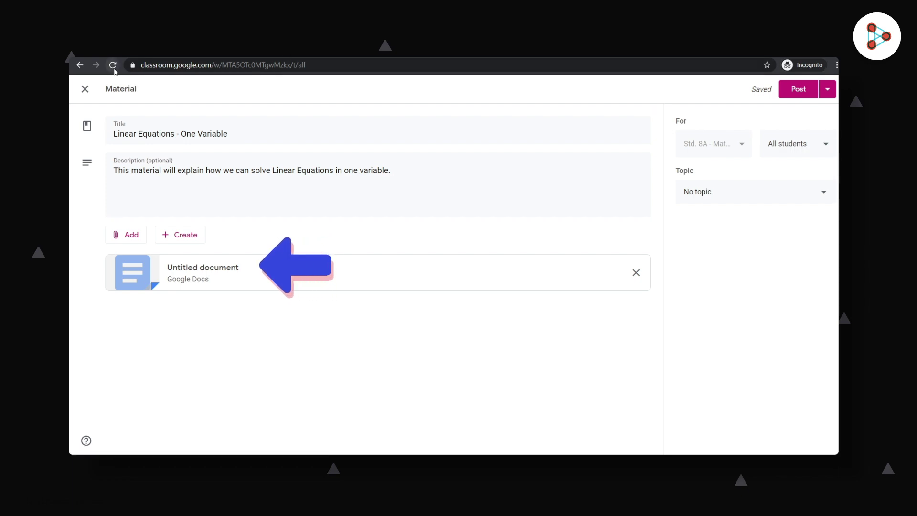
{"action": "left_click", "coordinate": [114, 68]}
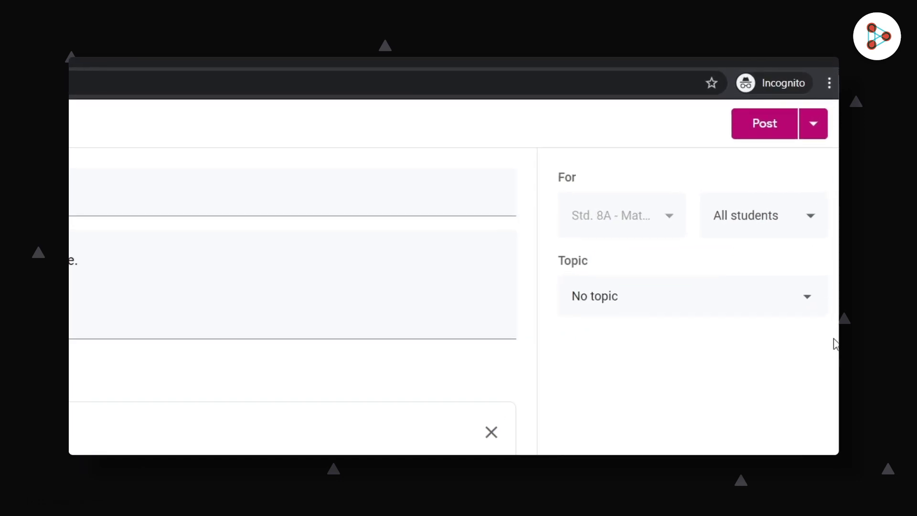
{"action": "left_click", "coordinate": [812, 306]}
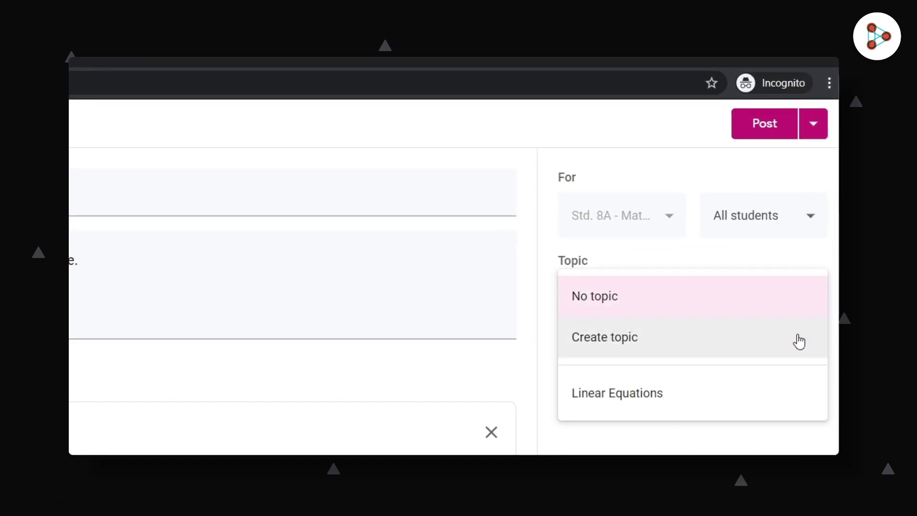
{"action": "left_click", "coordinate": [797, 391]}
- Try individual students in the For list, then set it back to All students
{"action": "left_click", "coordinate": [818, 177]}
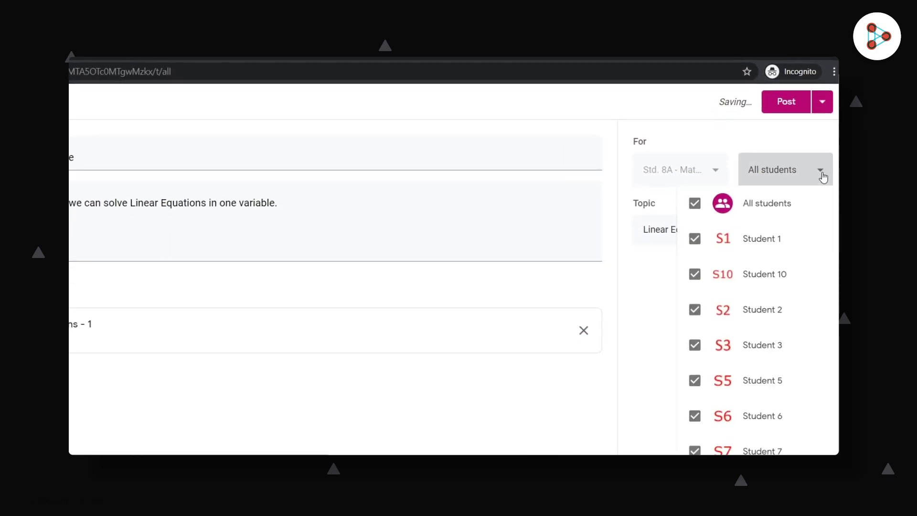
{"action": "left_click", "coordinate": [694, 209]}
{"action": "left_click", "coordinate": [693, 244]}
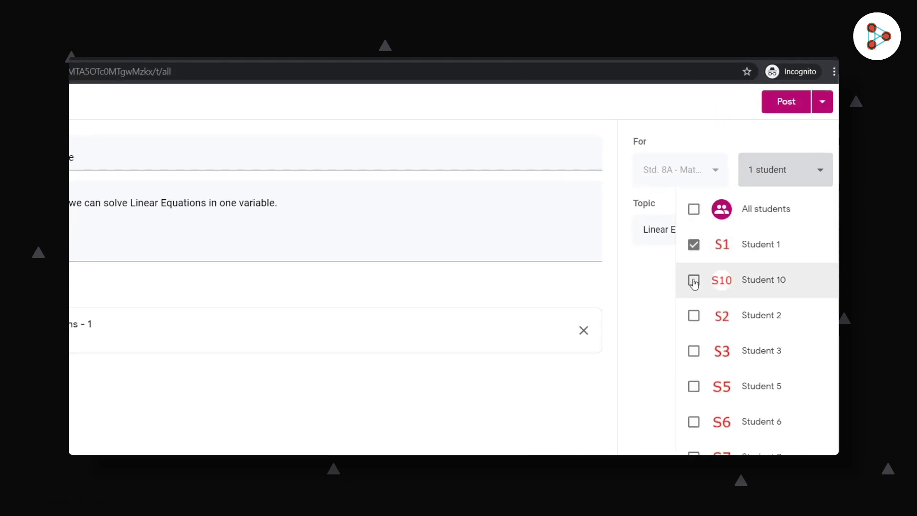
{"action": "left_click", "coordinate": [693, 280]}
{"action": "left_click", "coordinate": [693, 315]}
{"action": "left_click", "coordinate": [693, 209]}
{"action": "left_click", "coordinate": [821, 172]}
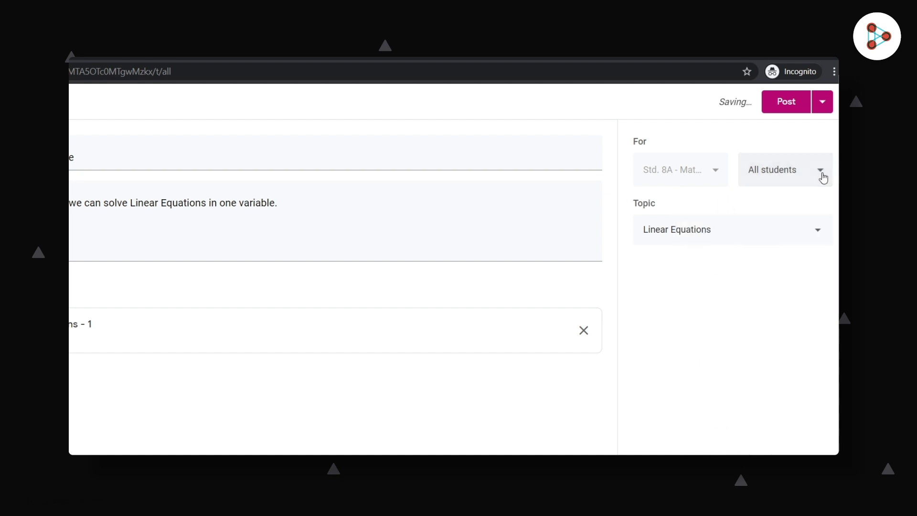
- Post the Linear Equations - One Variable material now and confirm the posting
{"action": "left_click", "coordinate": [822, 102]}
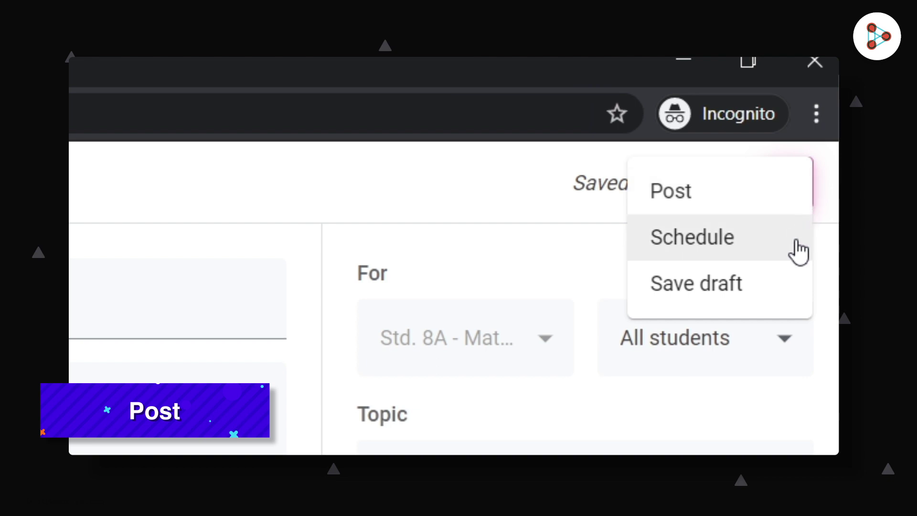
{"action": "left_click", "coordinate": [792, 198]}
{"action": "left_click", "coordinate": [524, 306]}
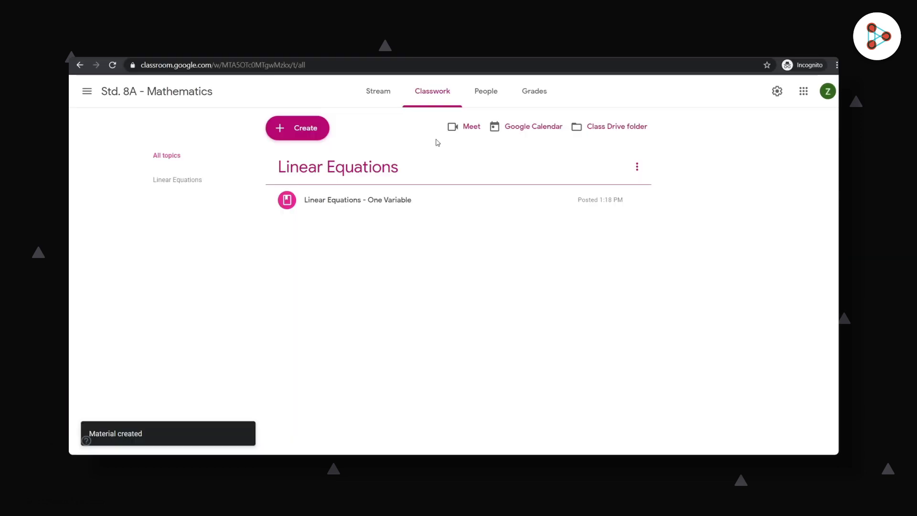
- From the class Stream, open the Linear Equations - One Variable post as a student
{"action": "left_click", "coordinate": [377, 109]}
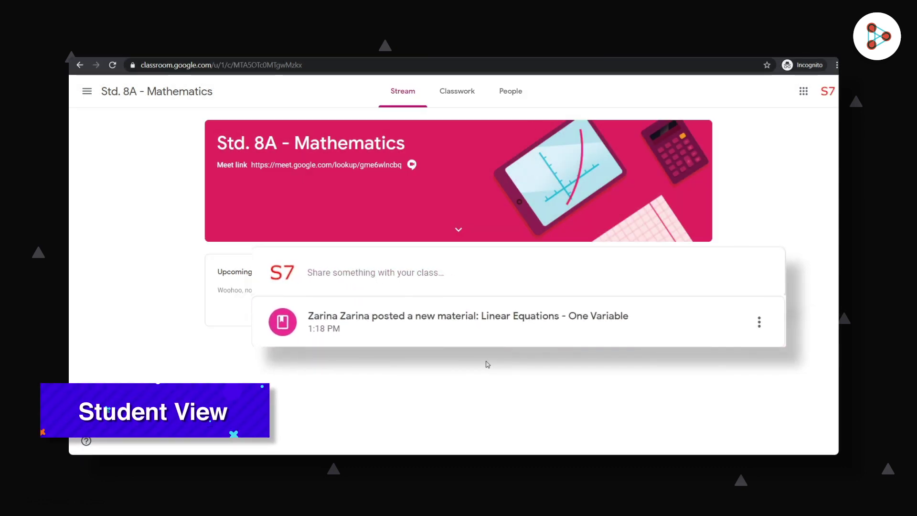
{"action": "left_click", "coordinate": [469, 319]}
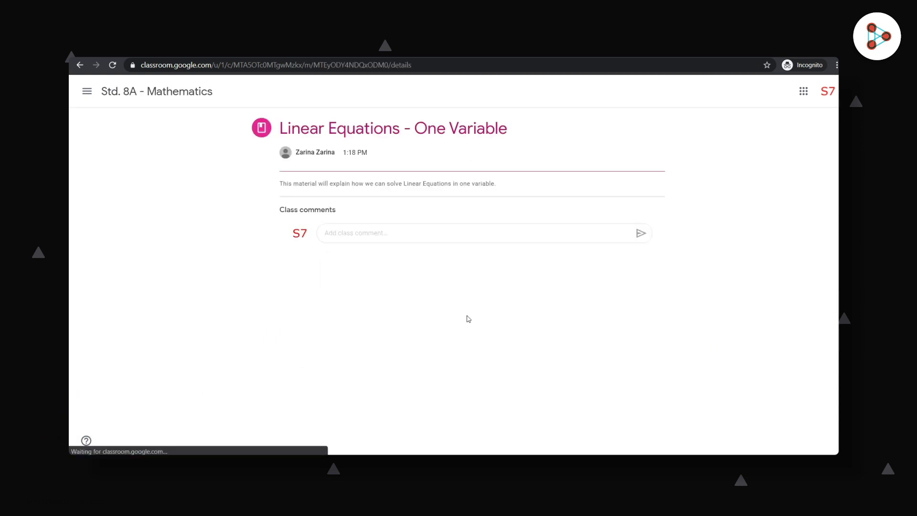